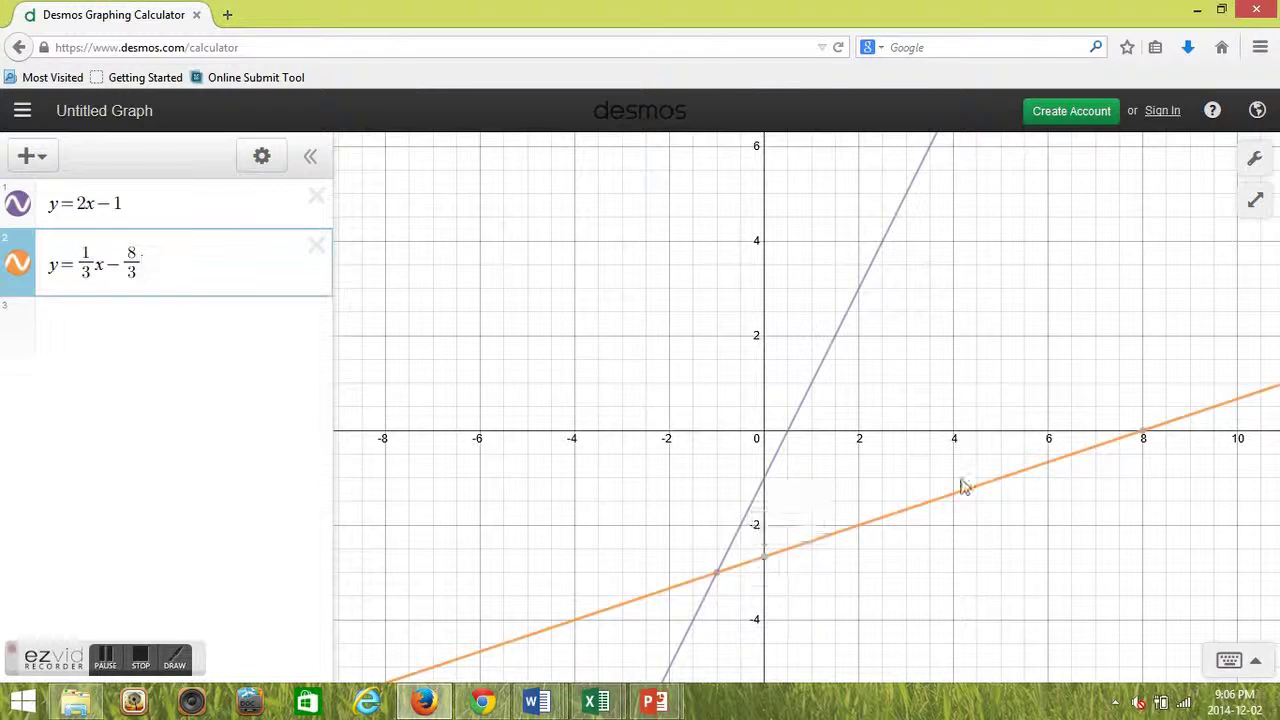
- Show the coordinates of the two lines' intersection and compare them with the written solution in PowerPoint's Presentation1, ending back at the Desmos graph
mouse_move(1145, 440)
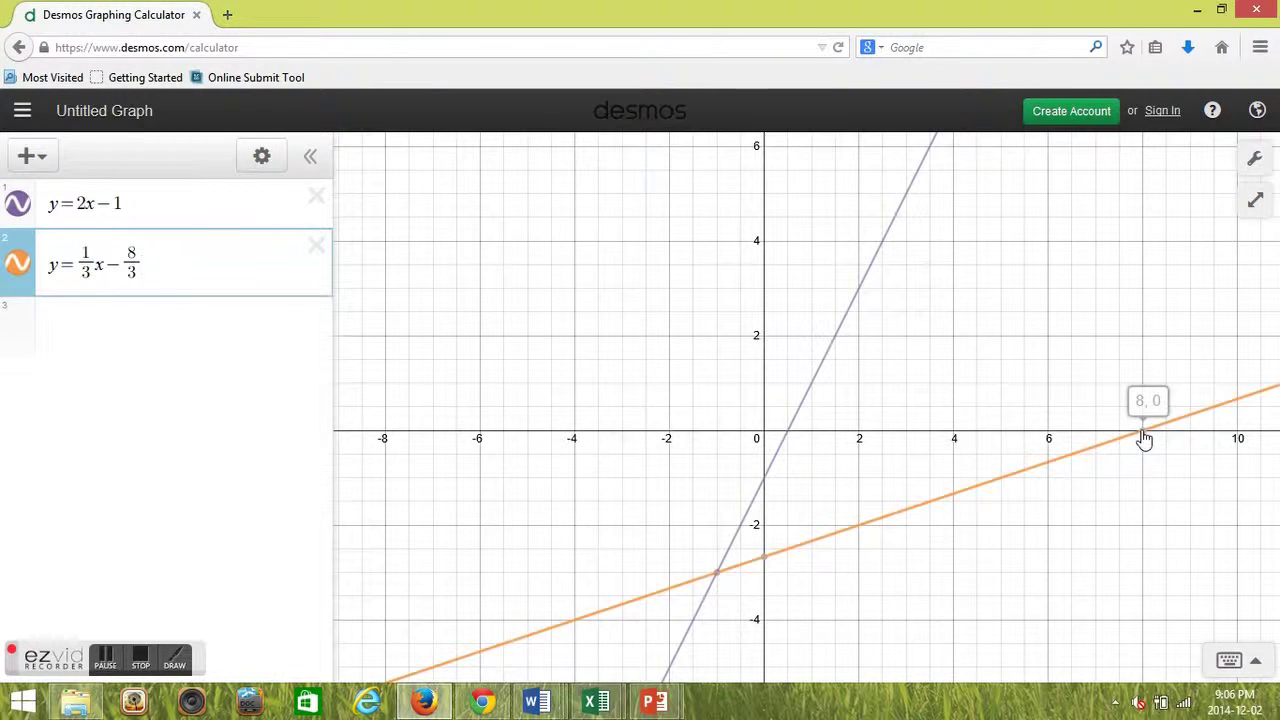
click(719, 586)
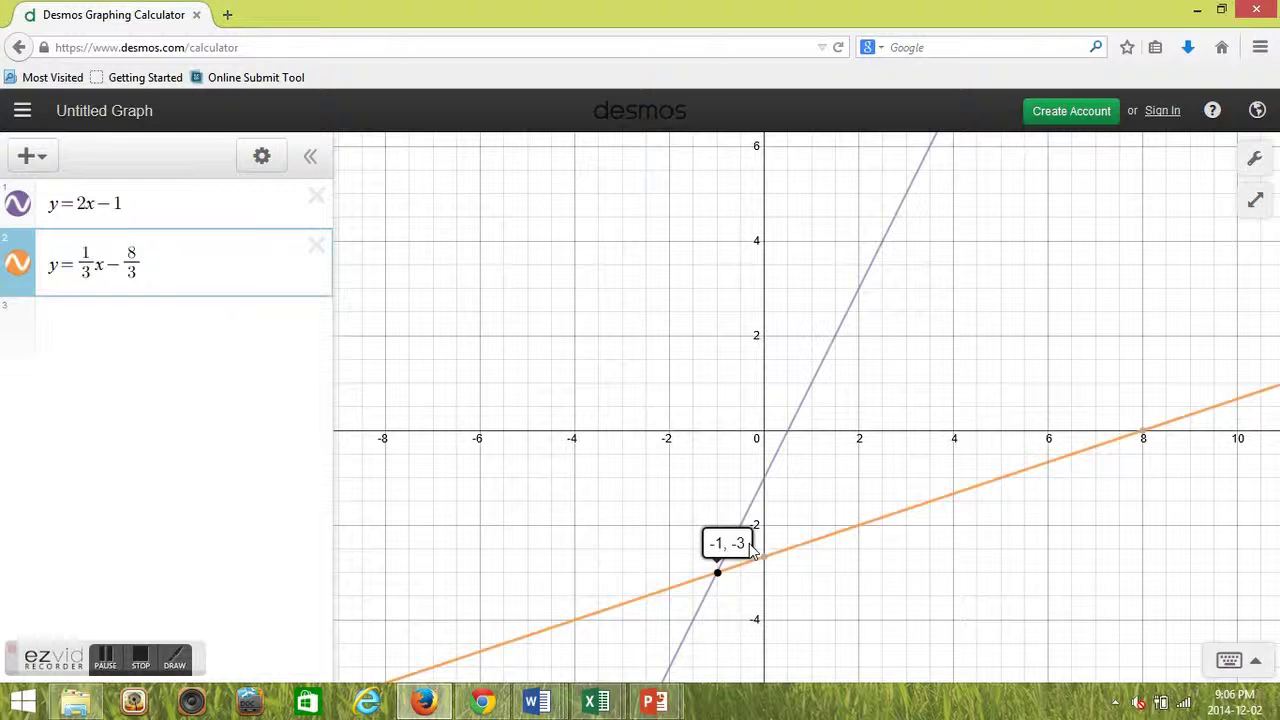
mouse_move(655, 702)
click(612, 648)
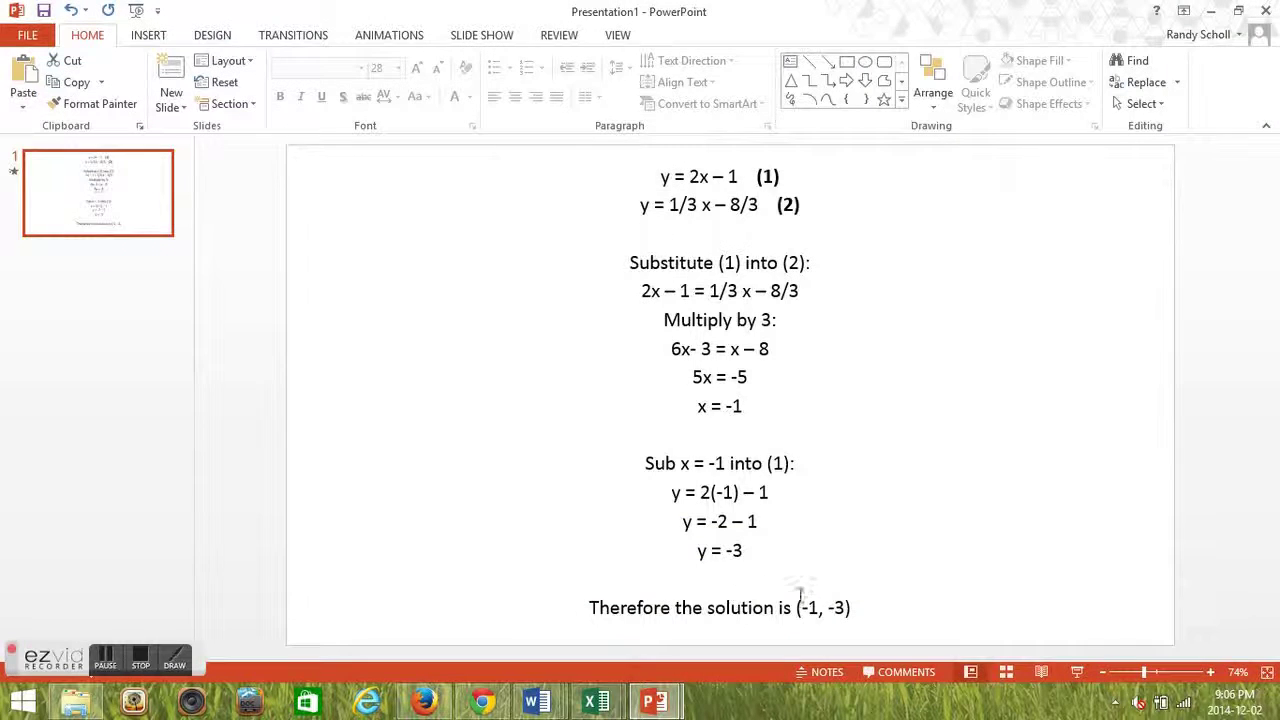
drag(797, 608, 860, 612)
click(874, 613)
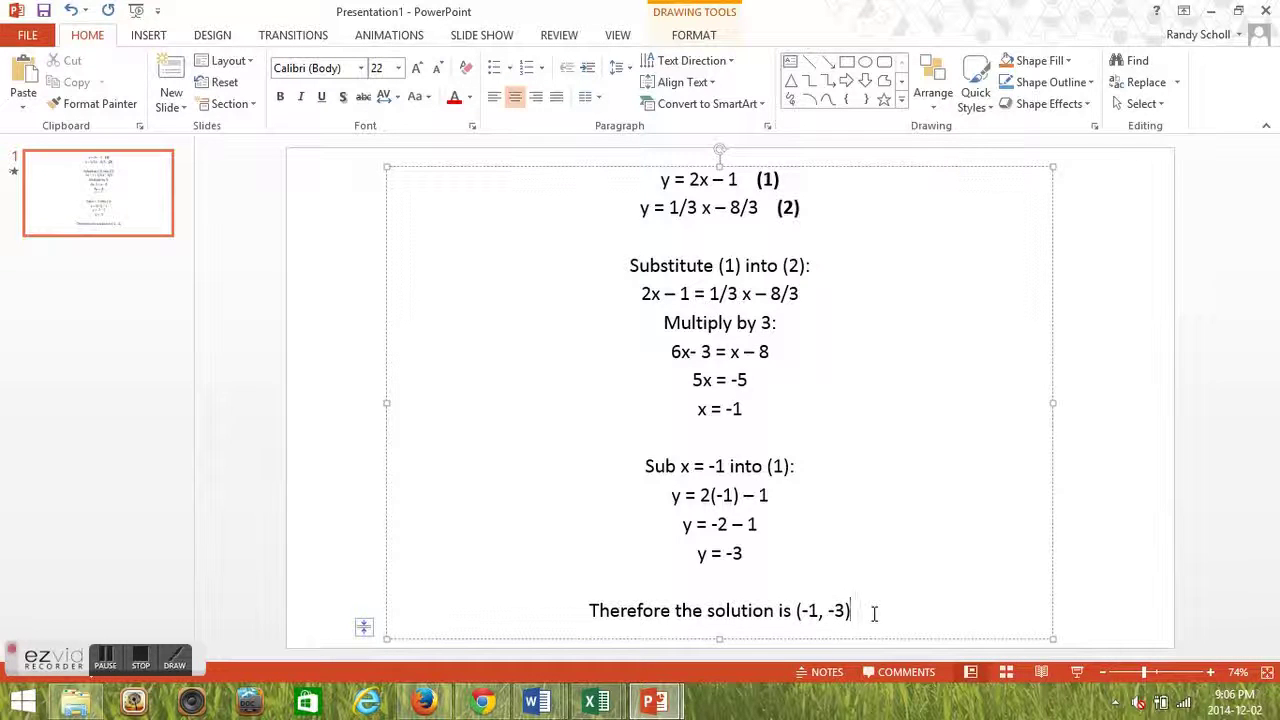
click(697, 214)
click(414, 705)
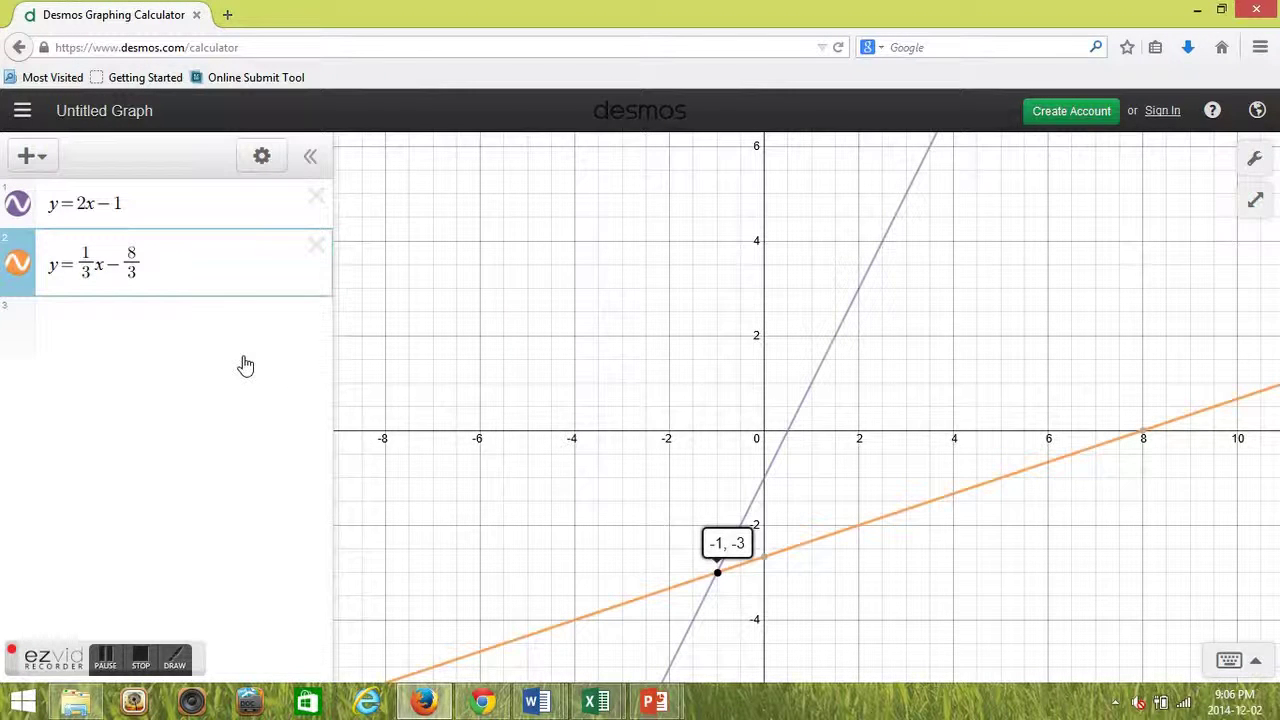
- Review the two original equations on the Presentation1 slide in PowerPoint, then switch back to the Desmos graph
click(654, 702)
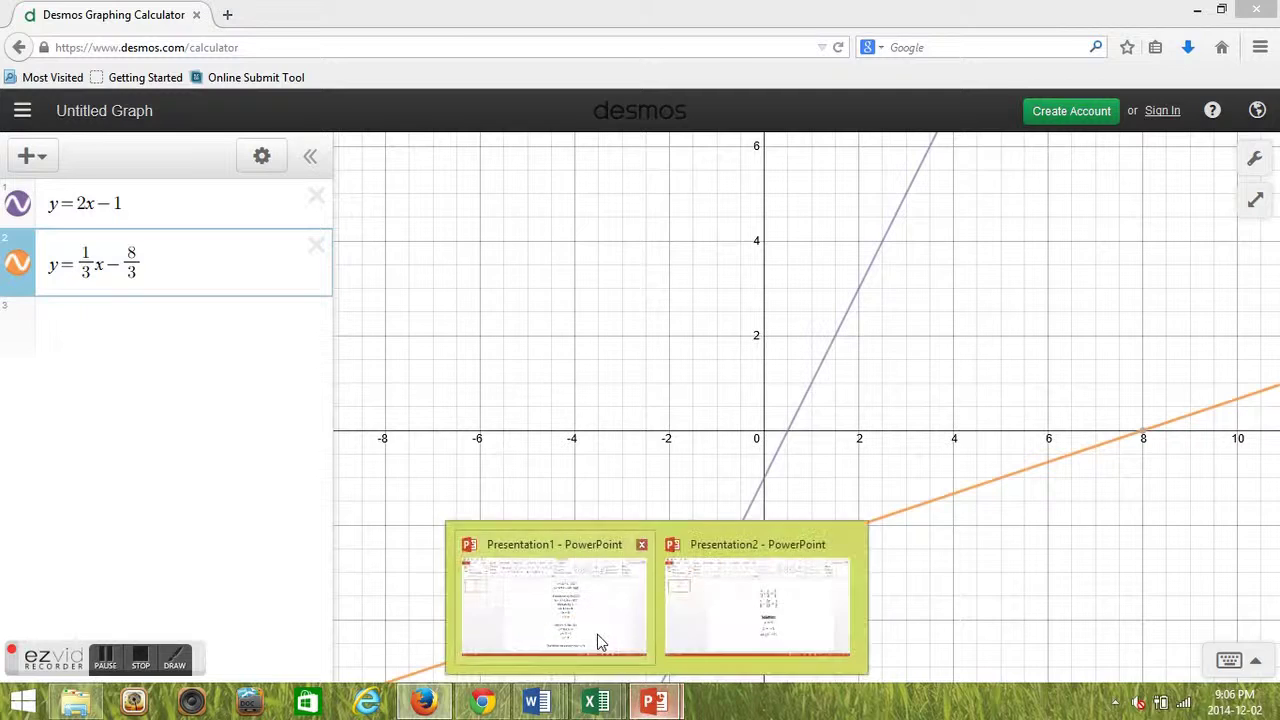
click(597, 634)
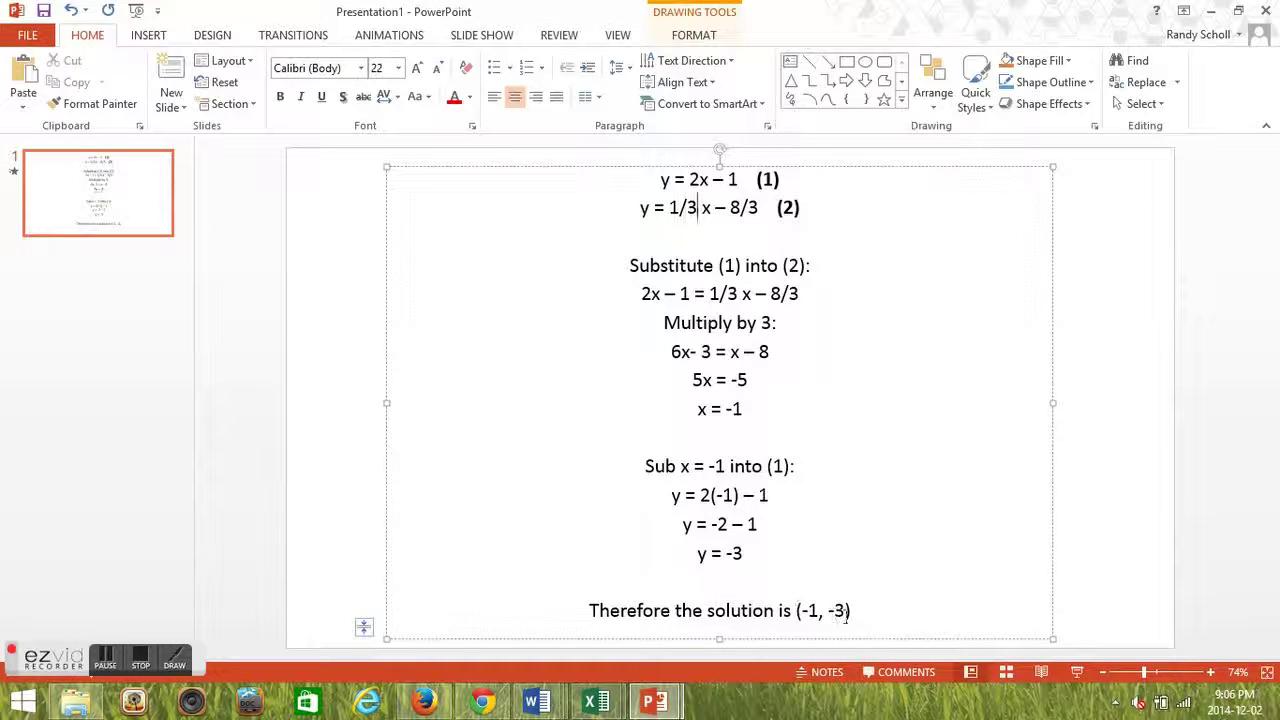
drag(659, 179, 805, 208)
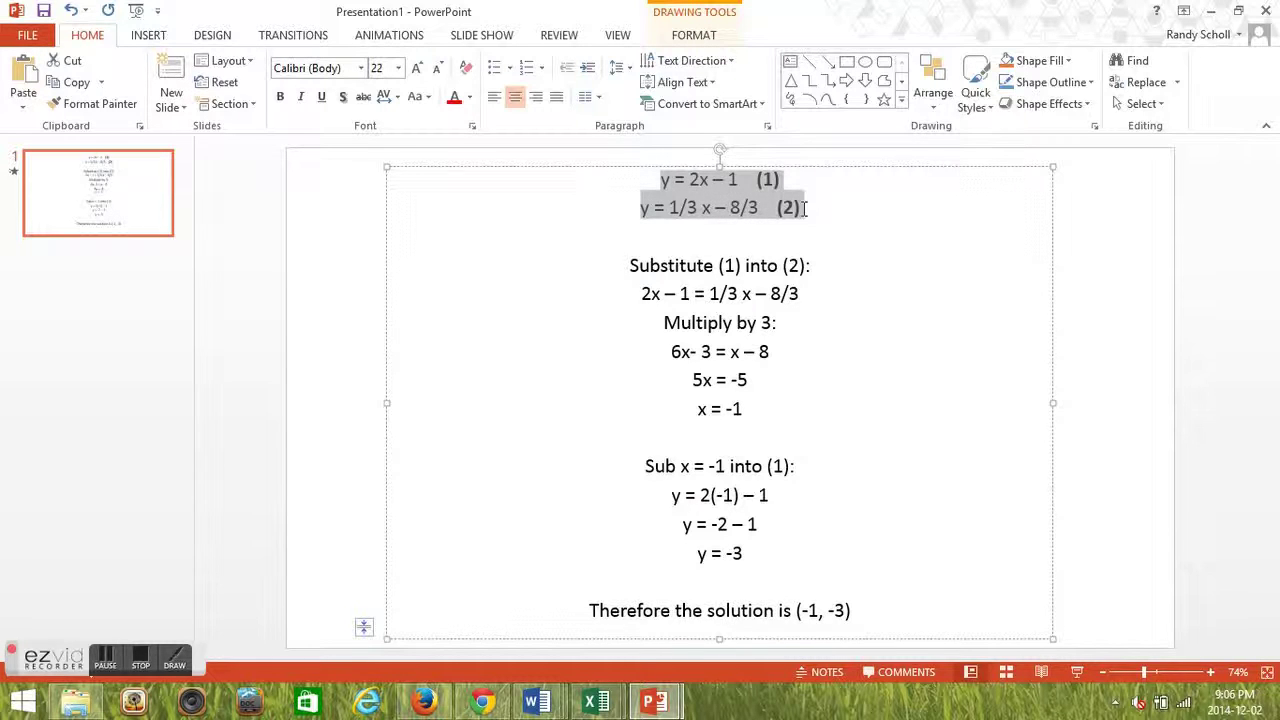
click(817, 216)
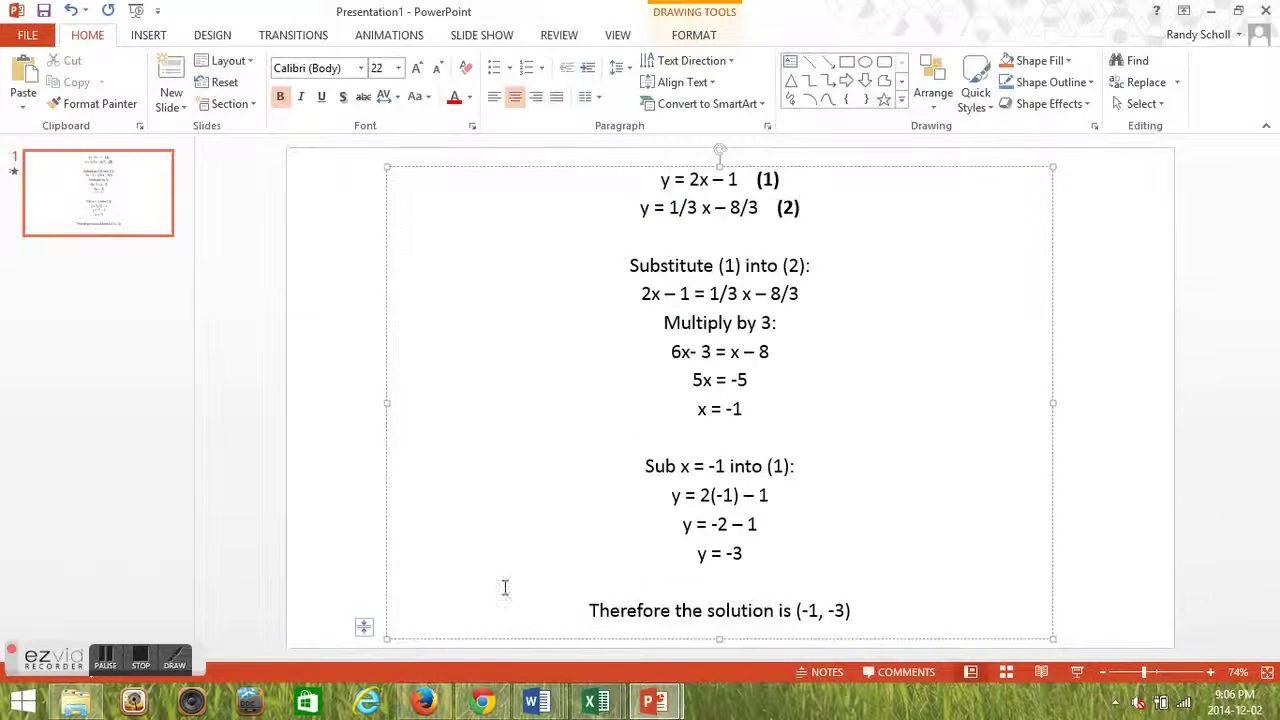
click(425, 702)
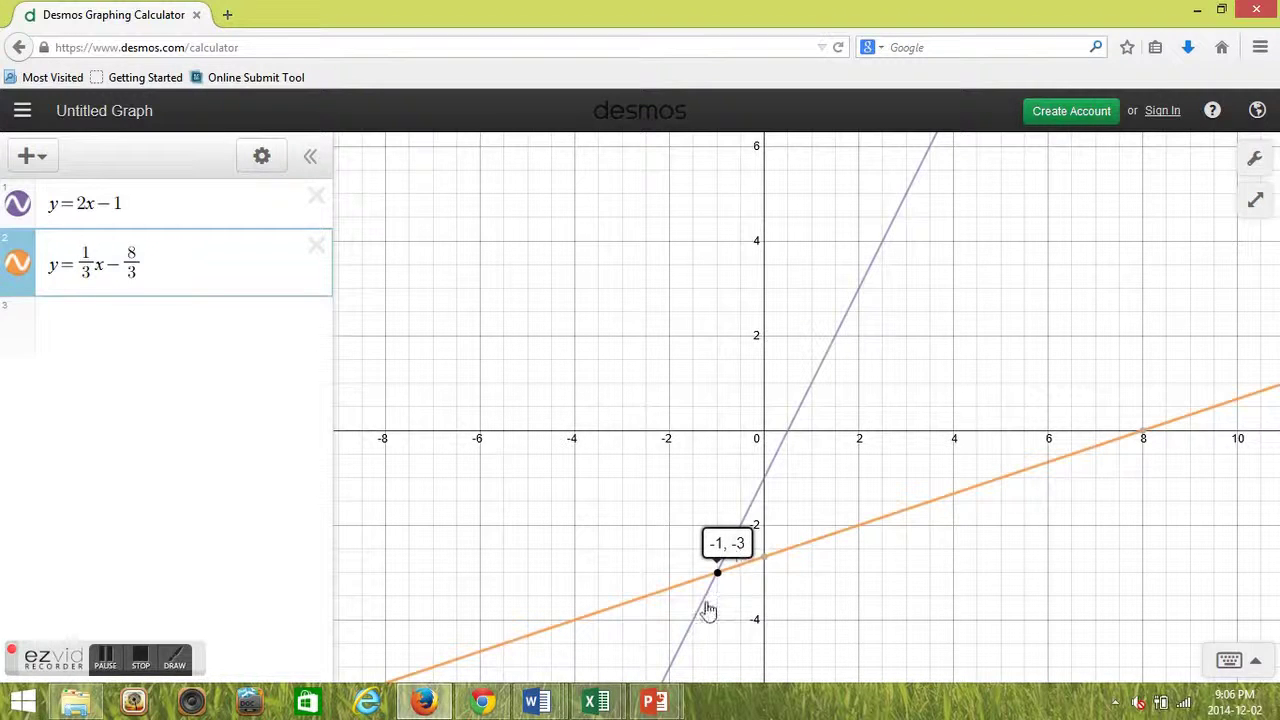
- Switch to Presentation1 in PowerPoint and highlight the solution point in the concluding line
mouse_move(658, 714)
click(626, 603)
drag(858, 611, 797, 612)
click(779, 612)
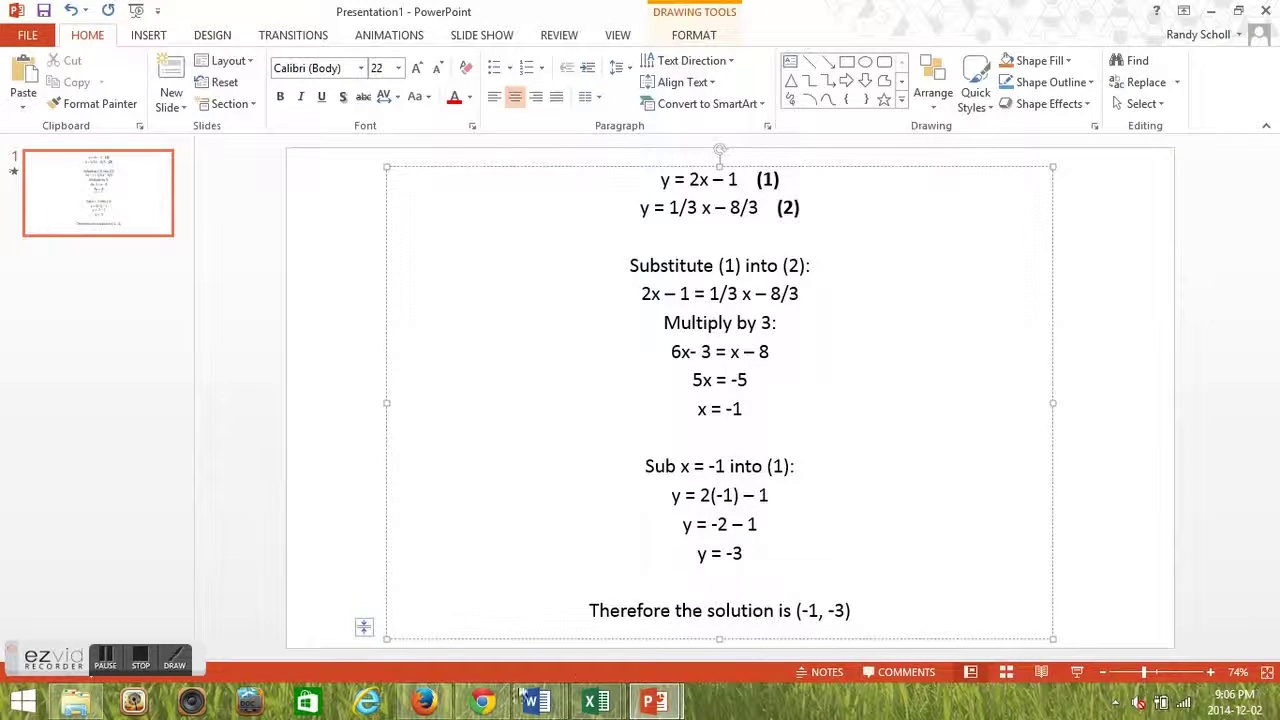
- Return to Desmos in the browser and delete the second equation, y = 1/3 x − 8/3
click(408, 714)
click(162, 212)
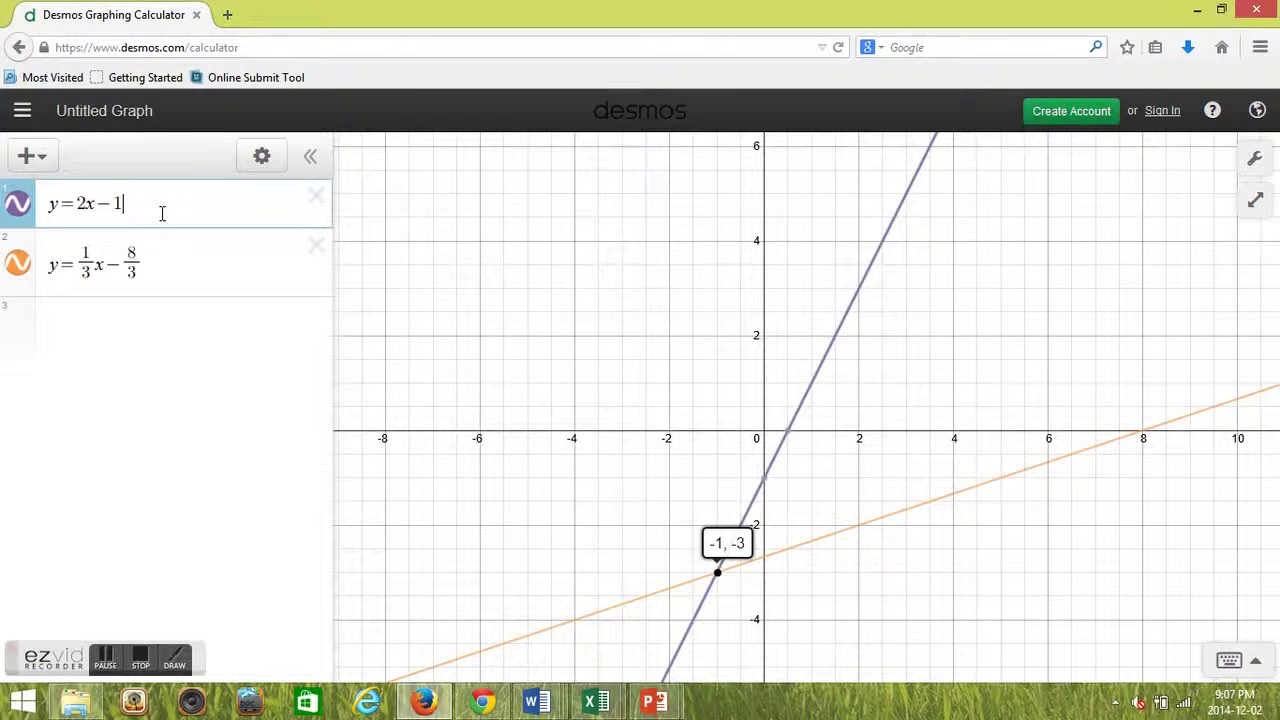
click(316, 245)
- Replace the remaining equation with x/3 − y/6 = 1/2
drag(194, 196, 5, 205)
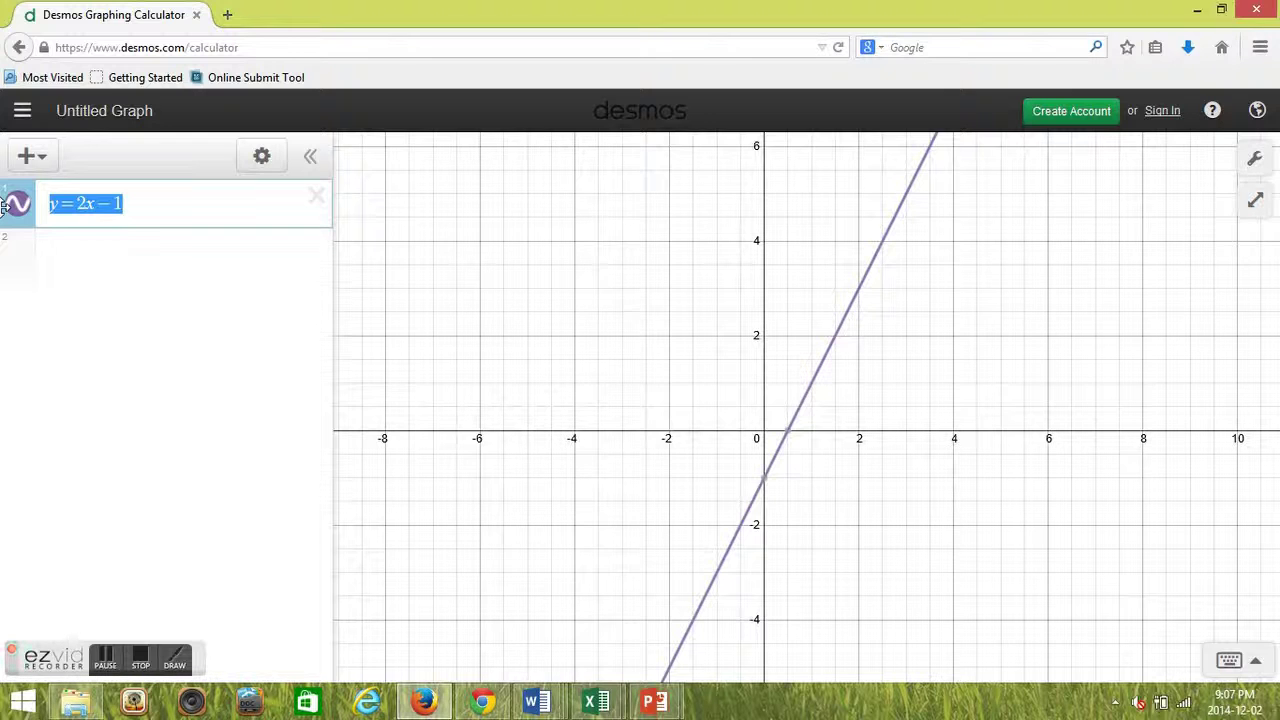
text(x/3)
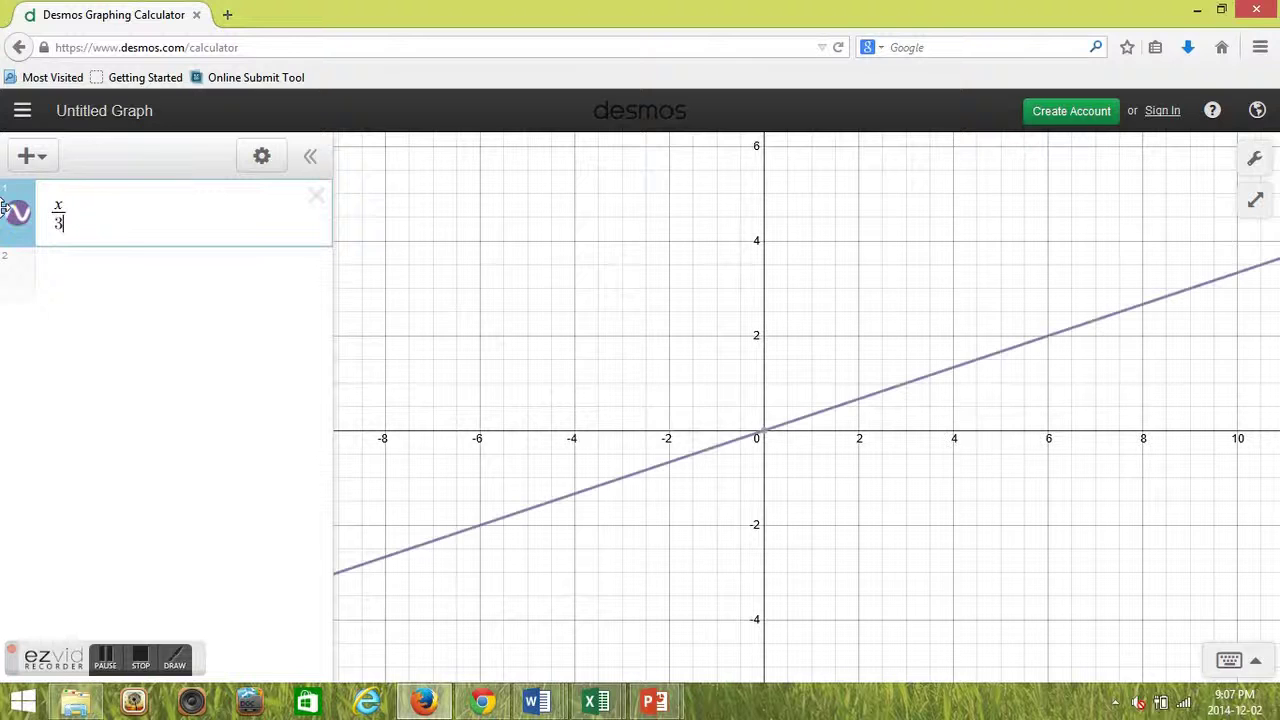
key(Right)
text(-y/)
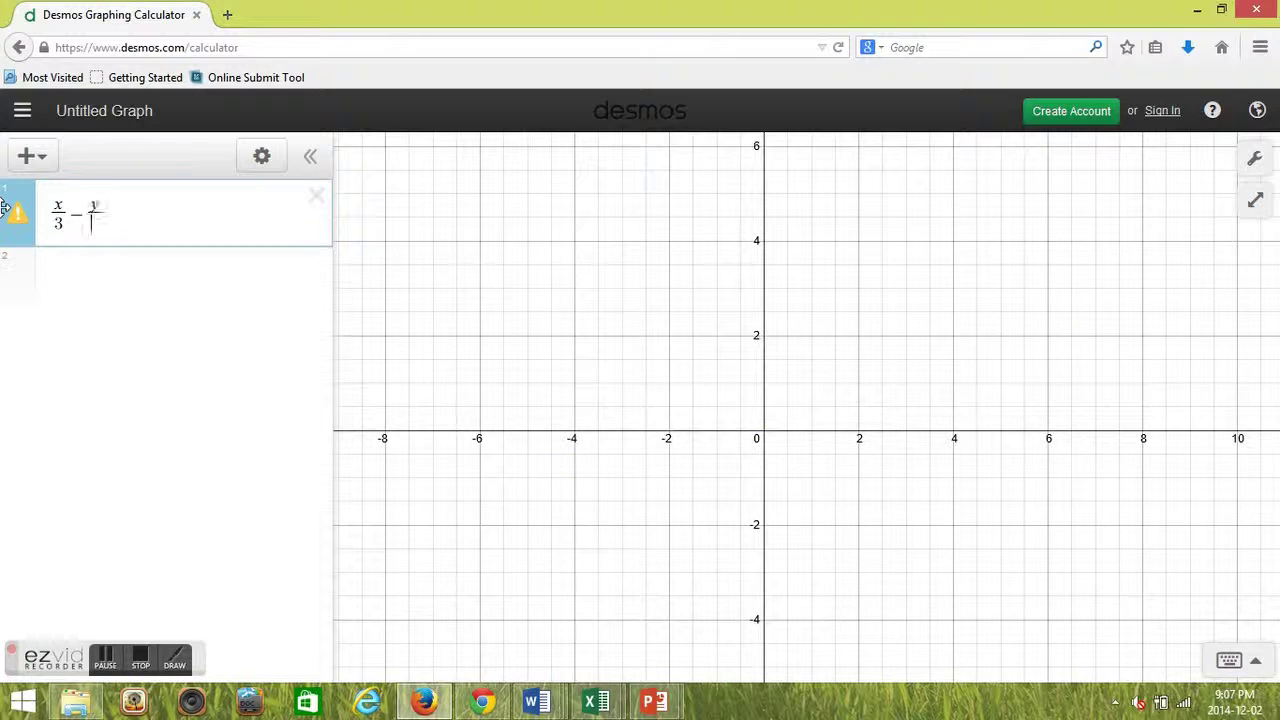
text(6=1/2)
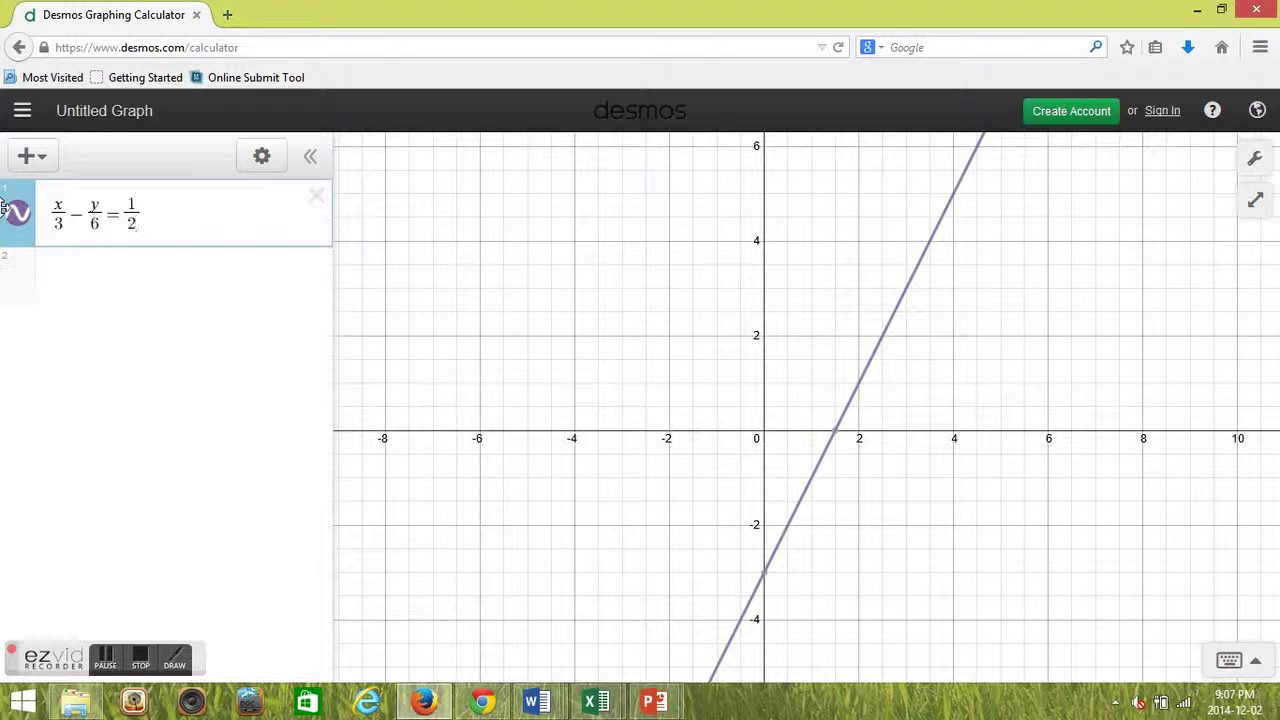
- Add the second equation x/5 − 3y/10 = 1/2 and show the coordinates where the two lines intersect
key(Return)
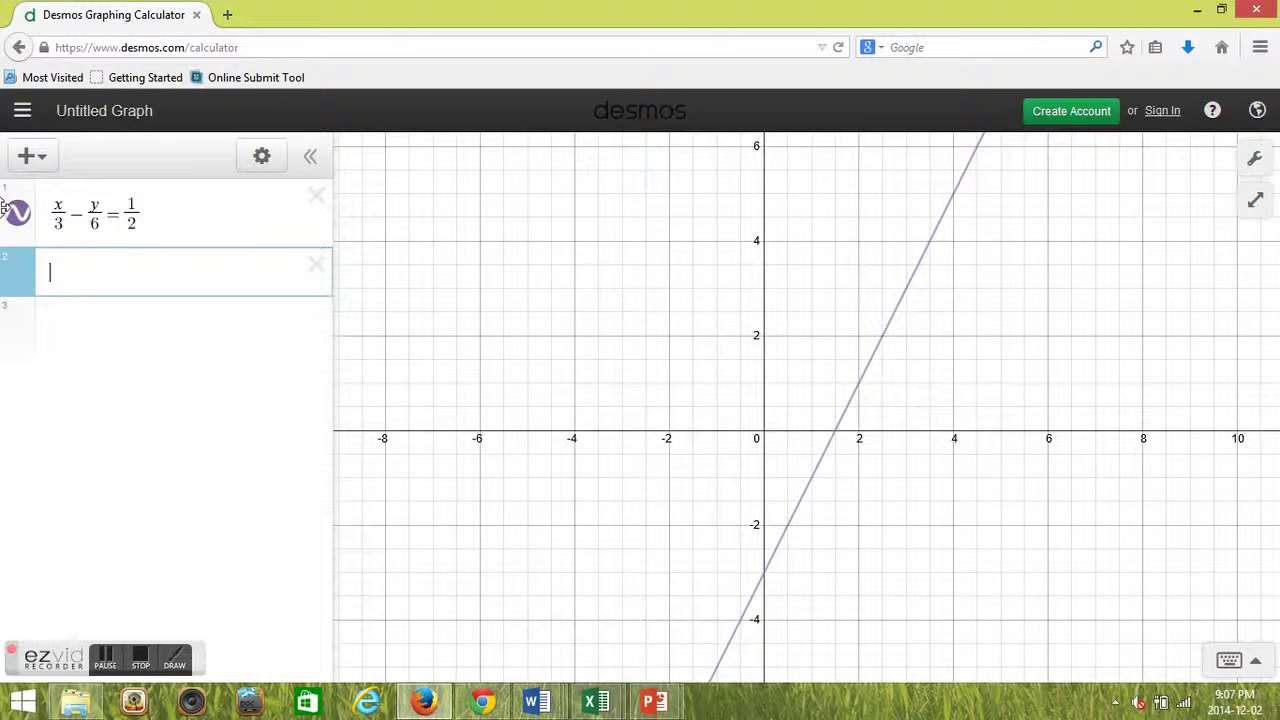
text(x/5)
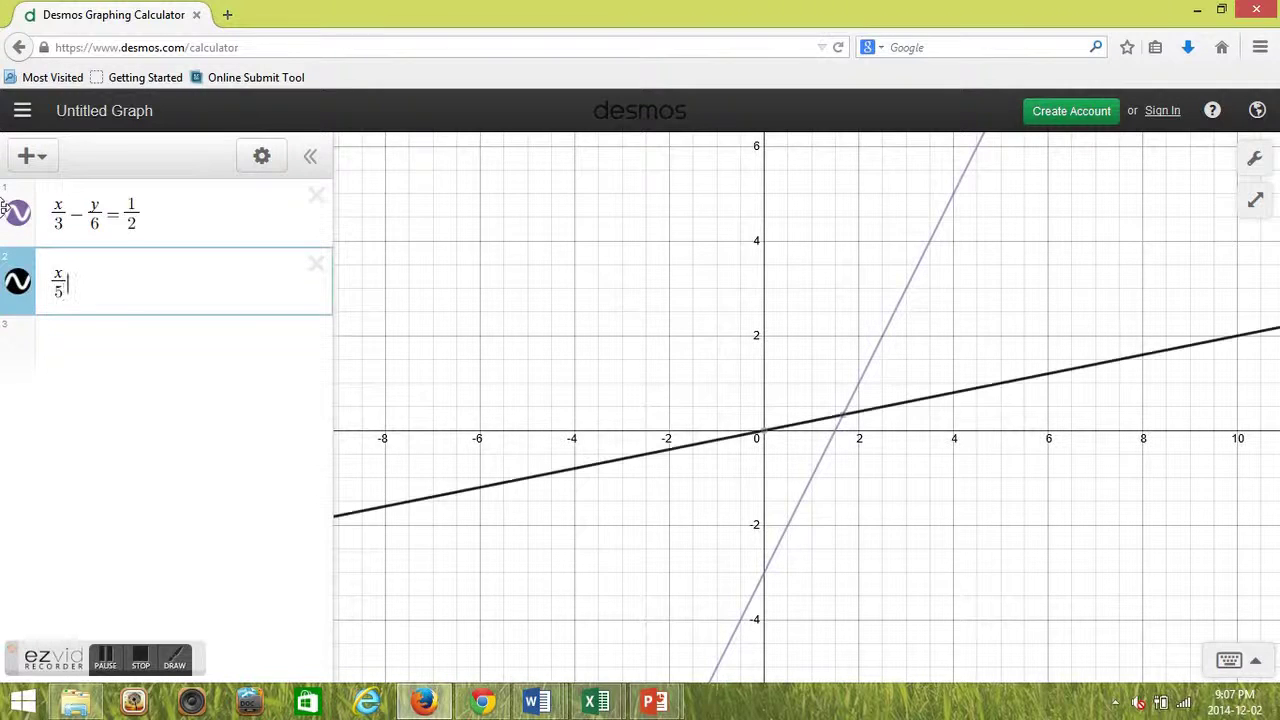
key(Right)
text(-)
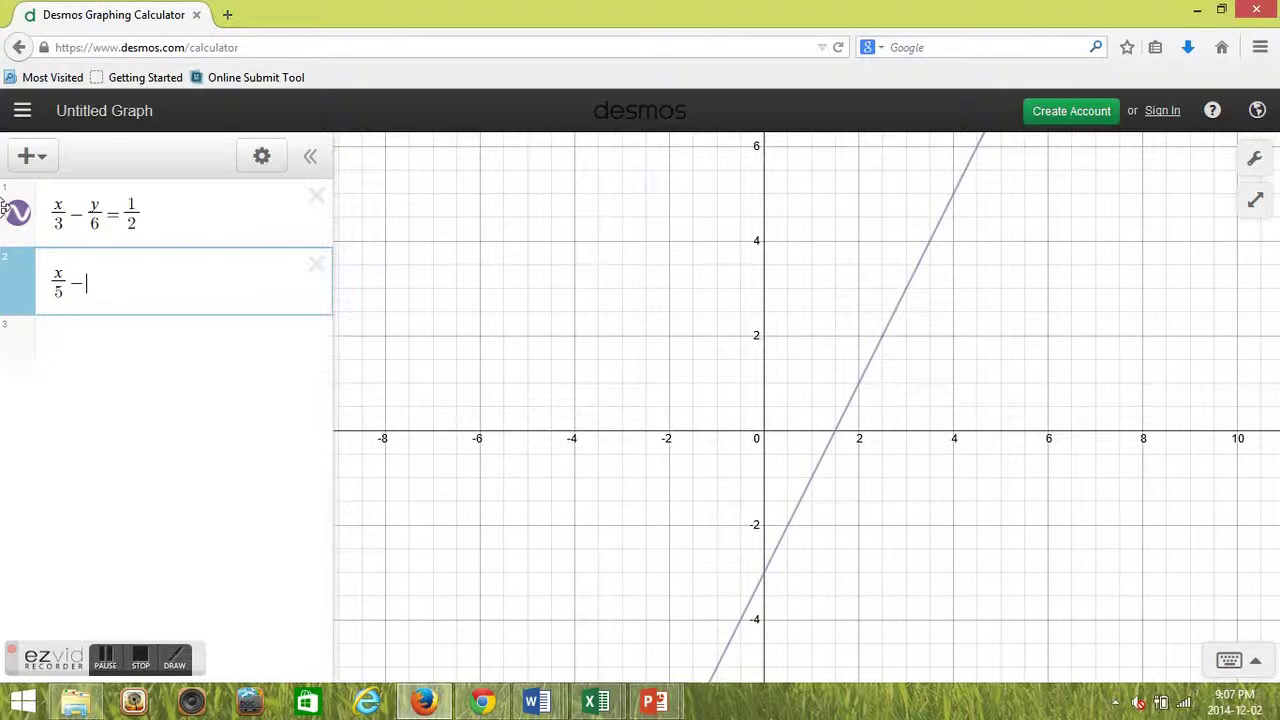
text(3y/10=1/2)
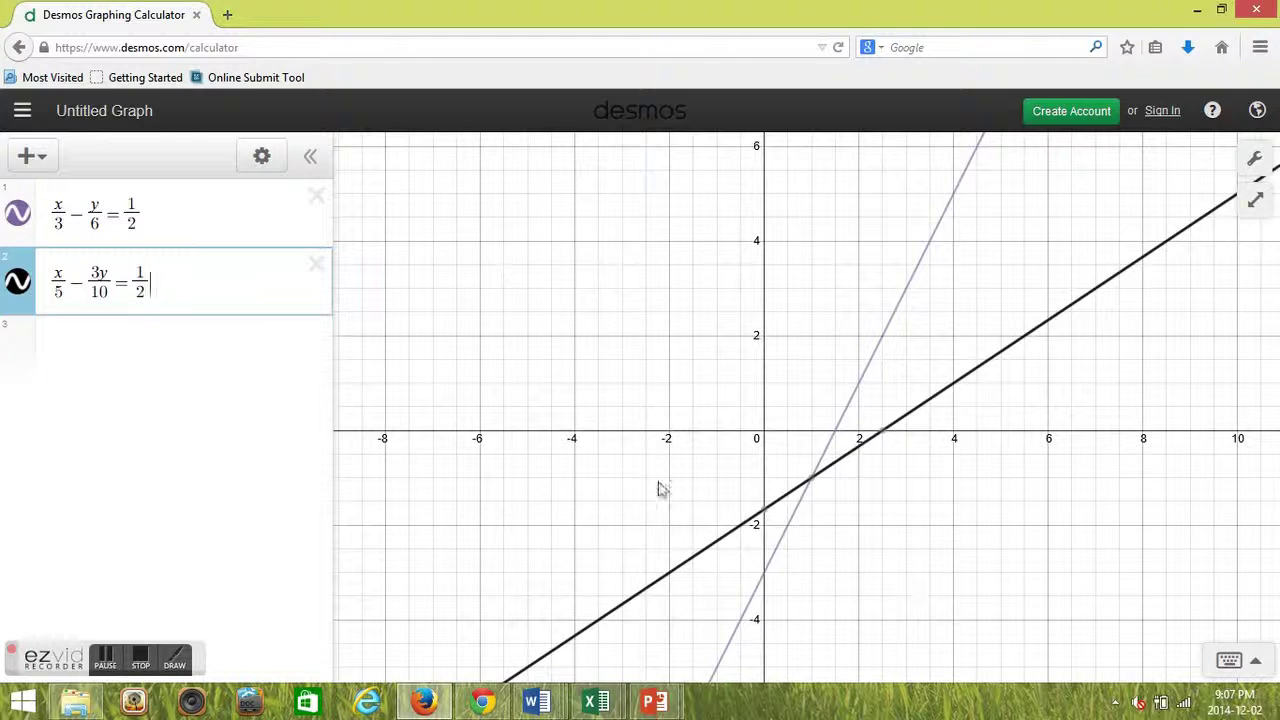
click(812, 481)
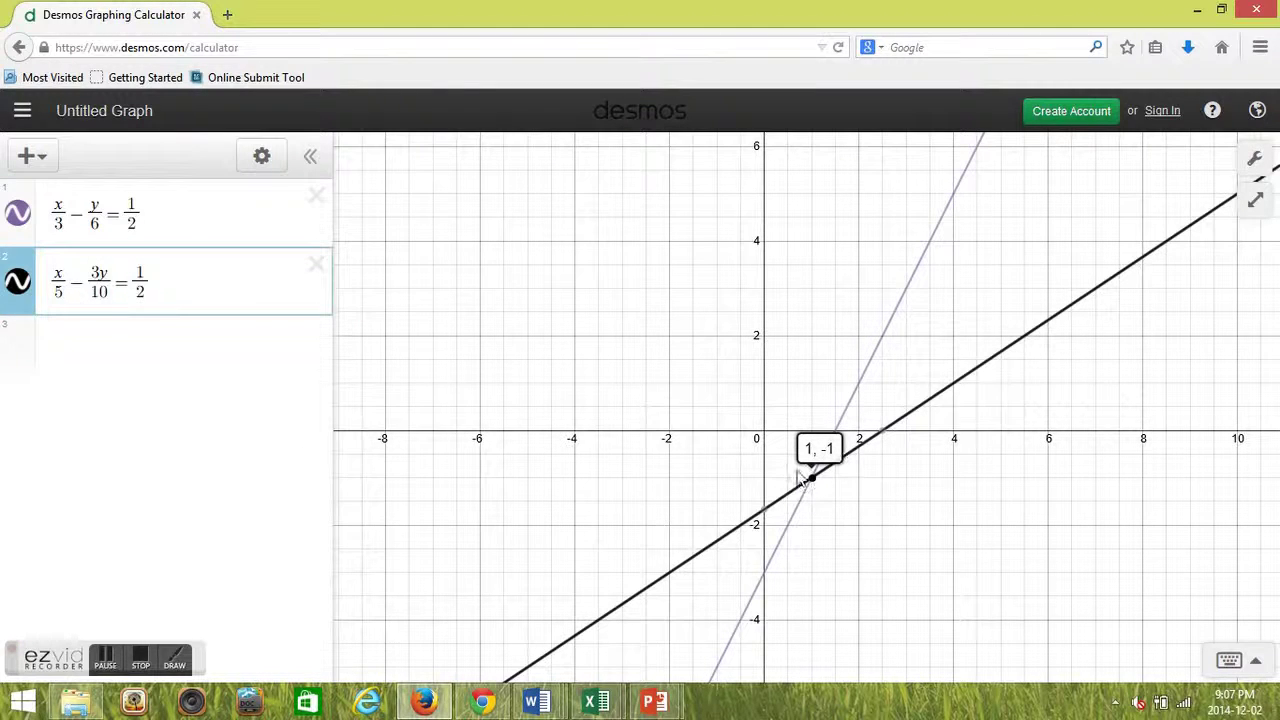
drag(809, 452, 812, 450)
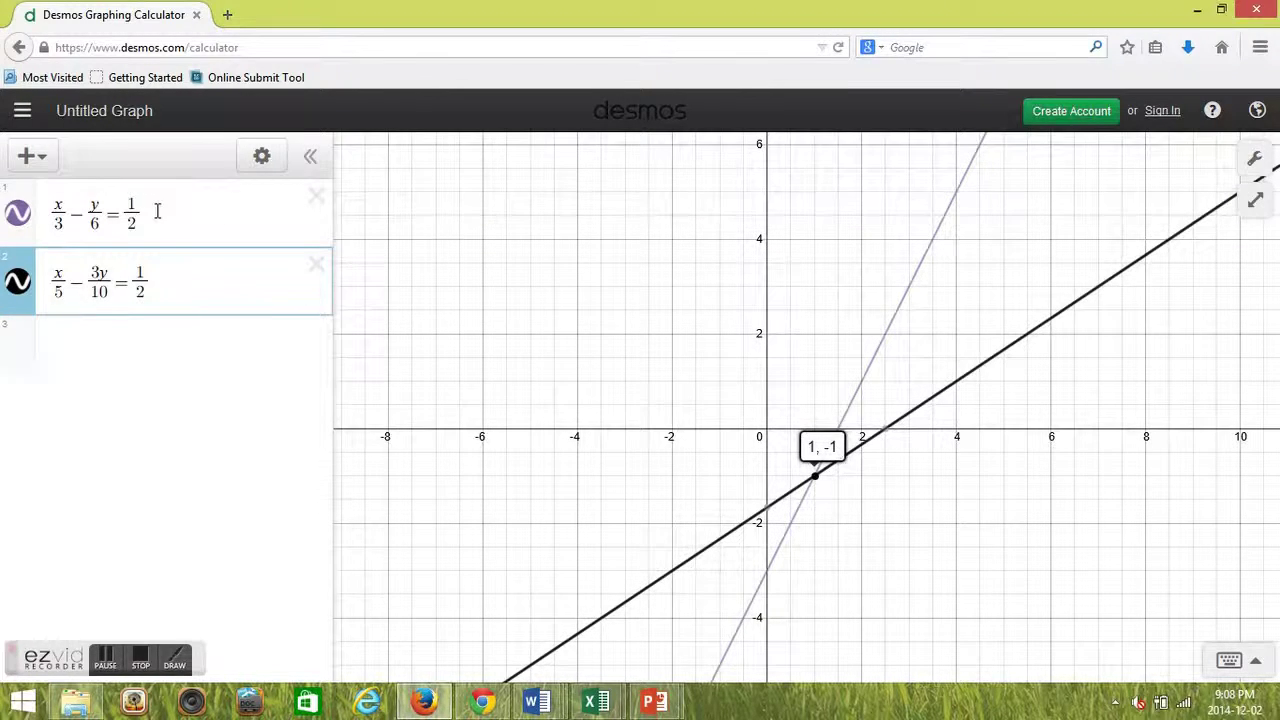
- Examine the fractional terms of both equations in the expression list, including the 3y numerator in the second
click(91, 206)
drag(192, 234, 39, 208)
click(187, 278)
drag(188, 288, 42, 285)
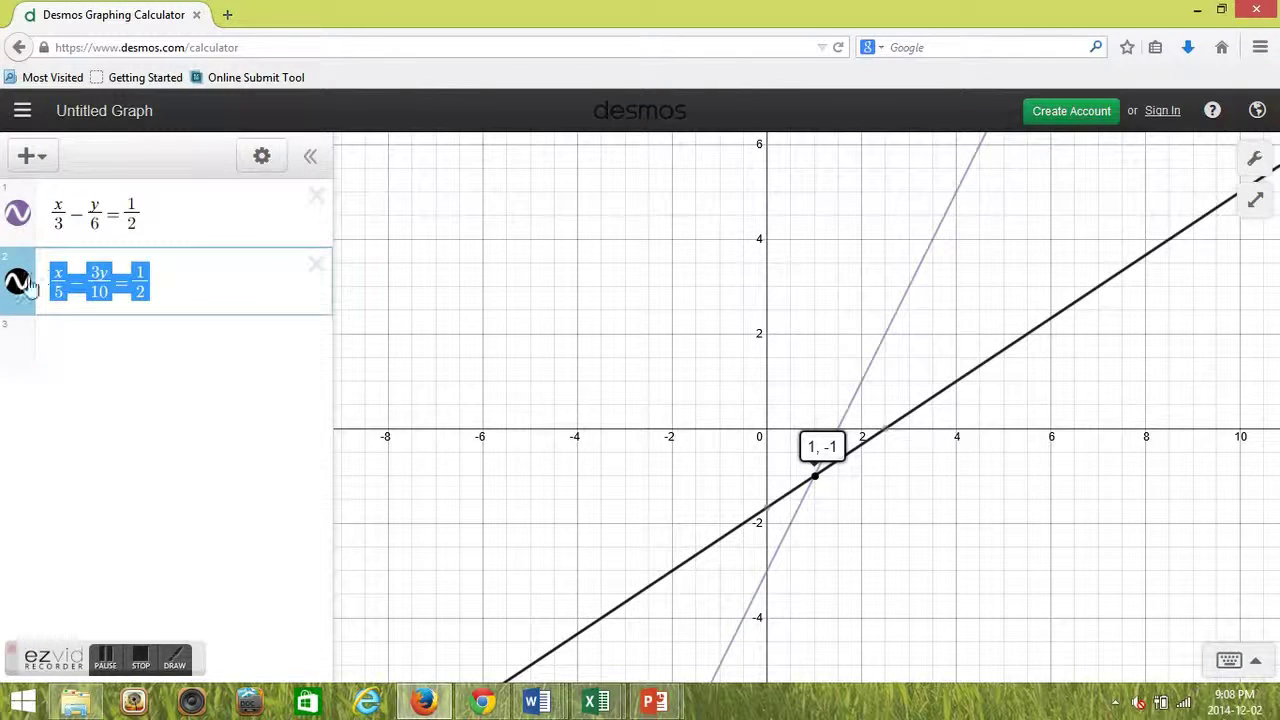
click(185, 283)
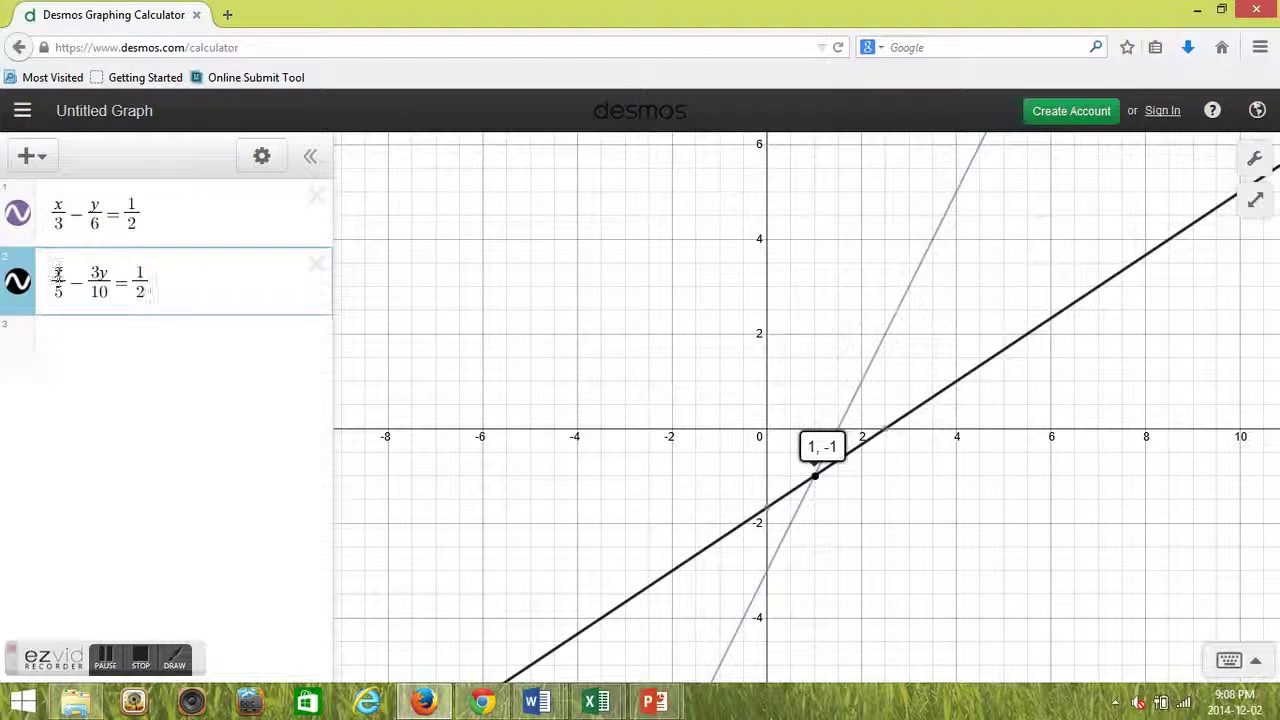
drag(97, 277, 105, 277)
click(106, 277)
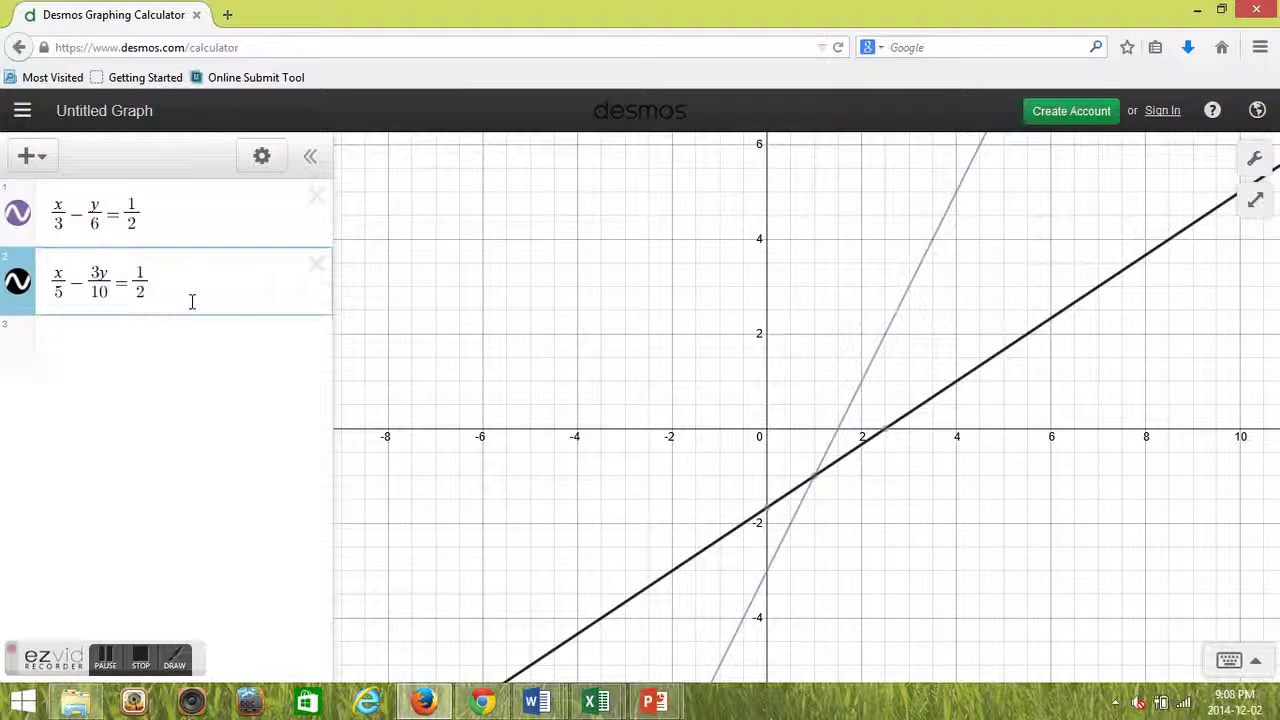
- Highlight each equation's line in turn and show the coordinates of their intersection again
click(180, 211)
click(186, 293)
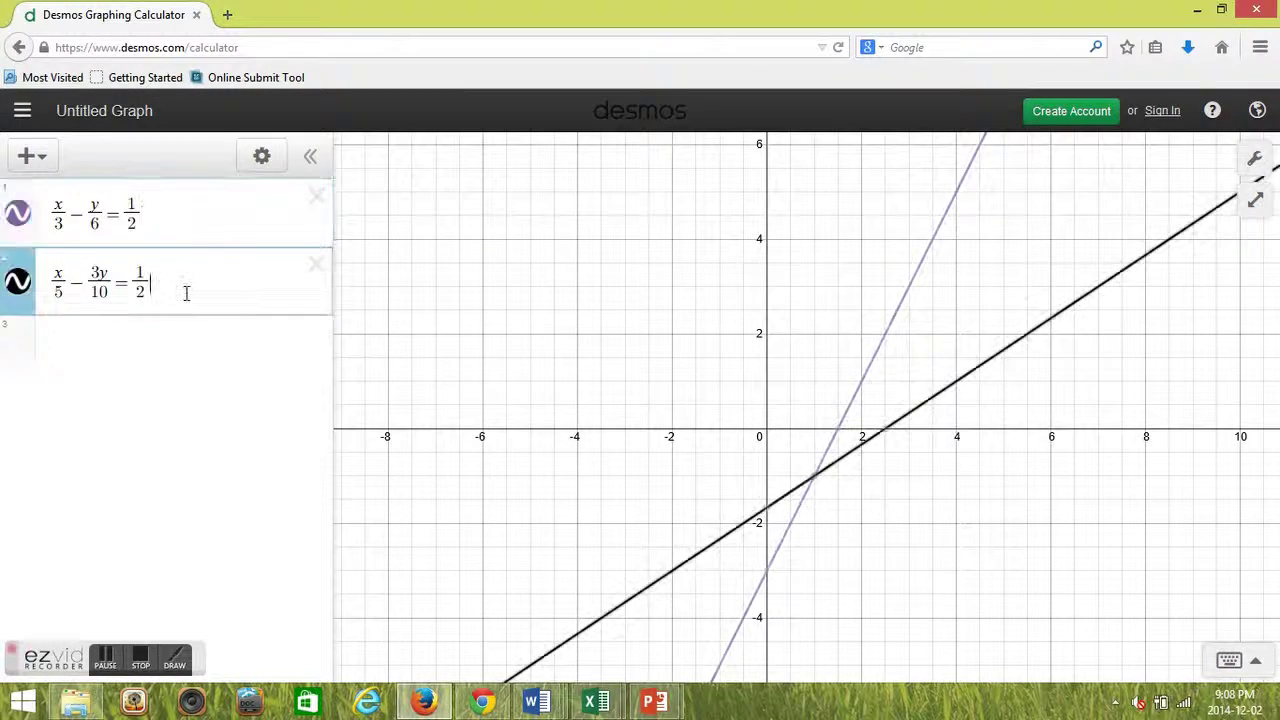
click(816, 488)
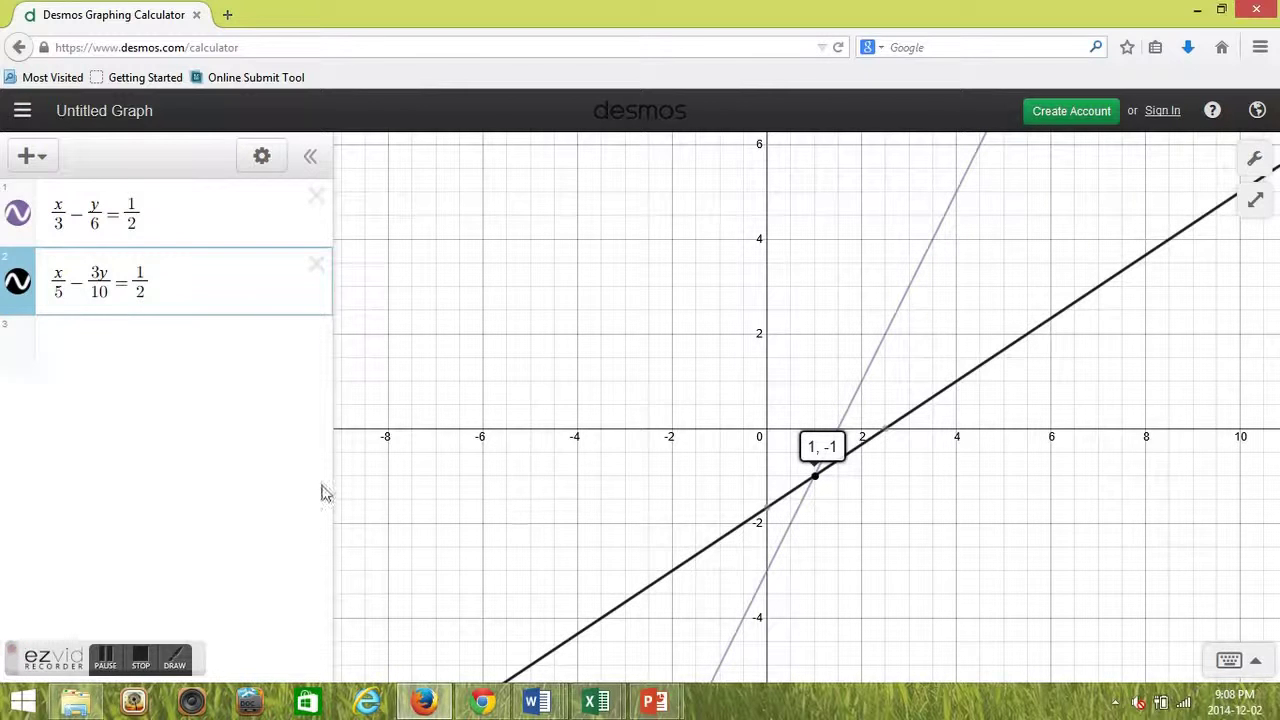
- Compare the intersection with the equations and solution on PowerPoint's Presentation2 slide, then return to the Desmos graph
mouse_move(655, 702)
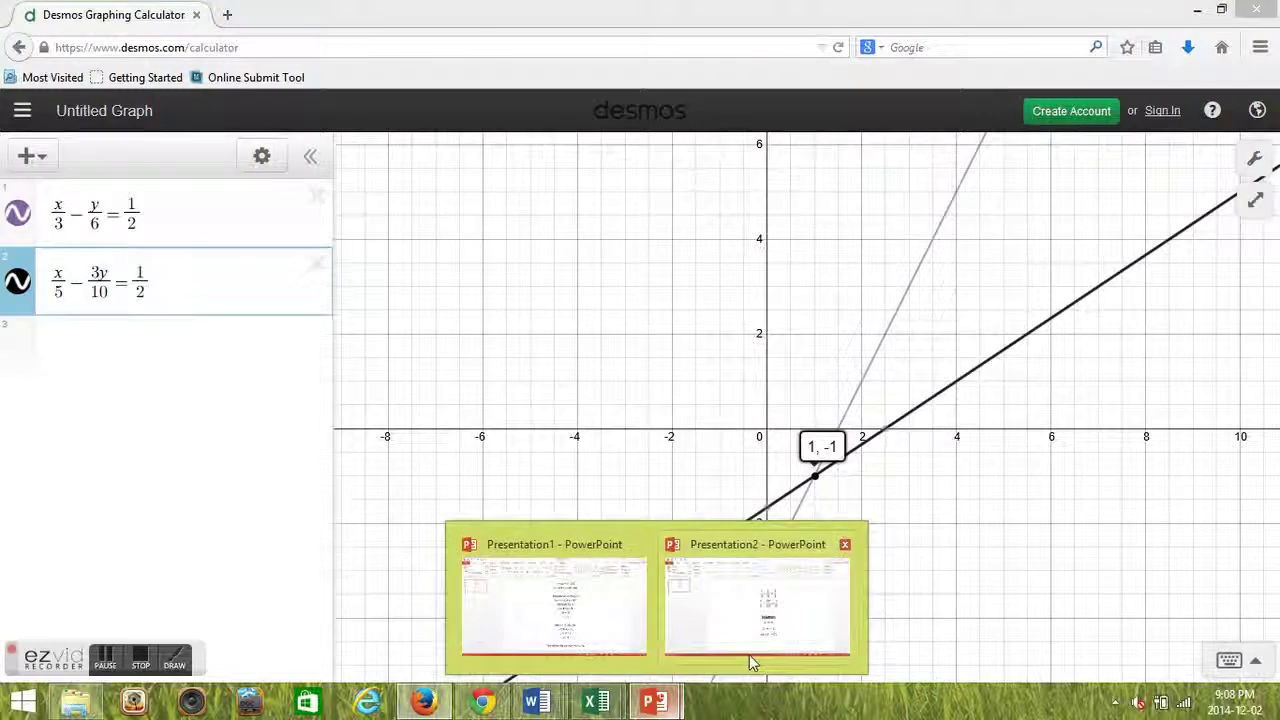
click(750, 648)
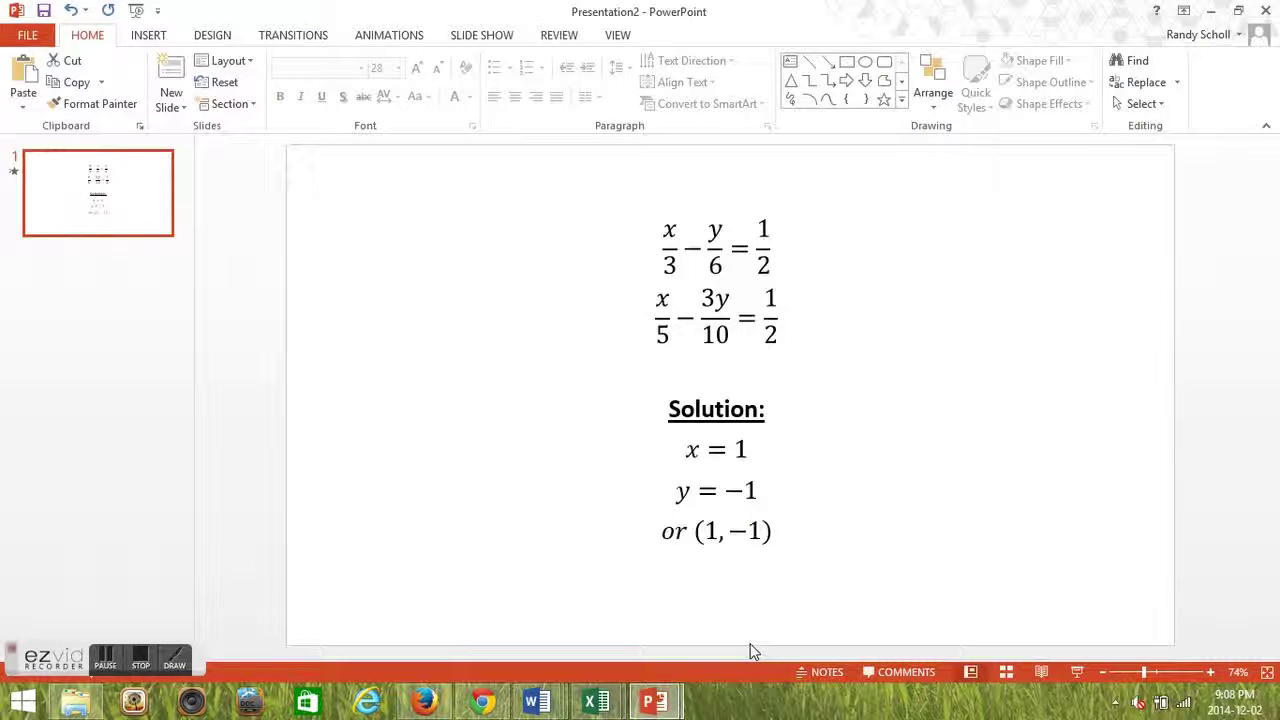
drag(660, 245, 835, 341)
click(837, 364)
drag(670, 413, 817, 536)
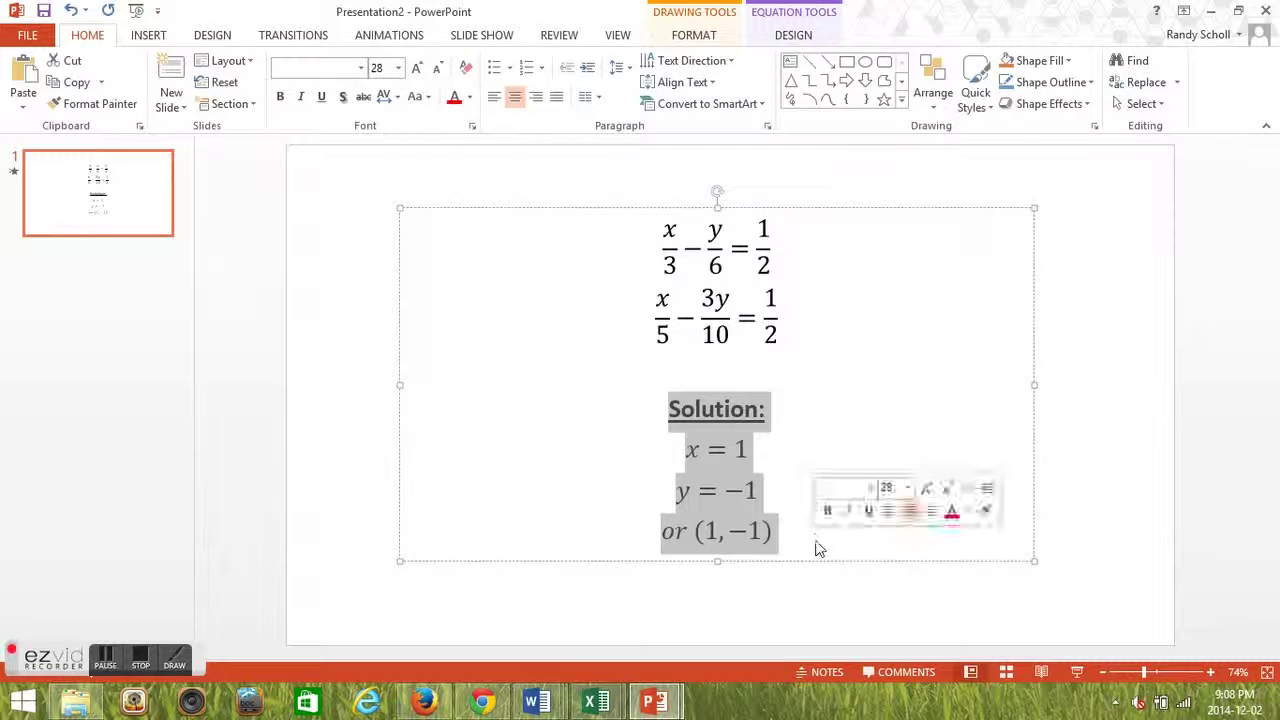
click(817, 548)
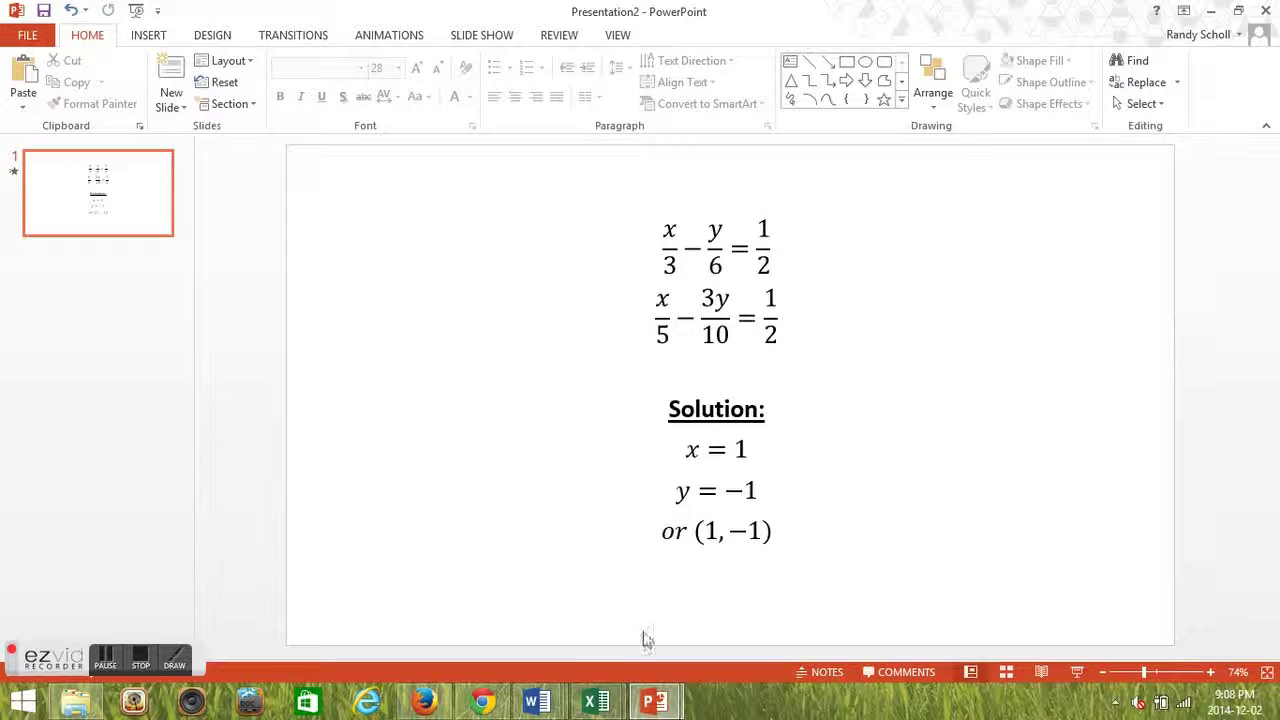
click(425, 705)
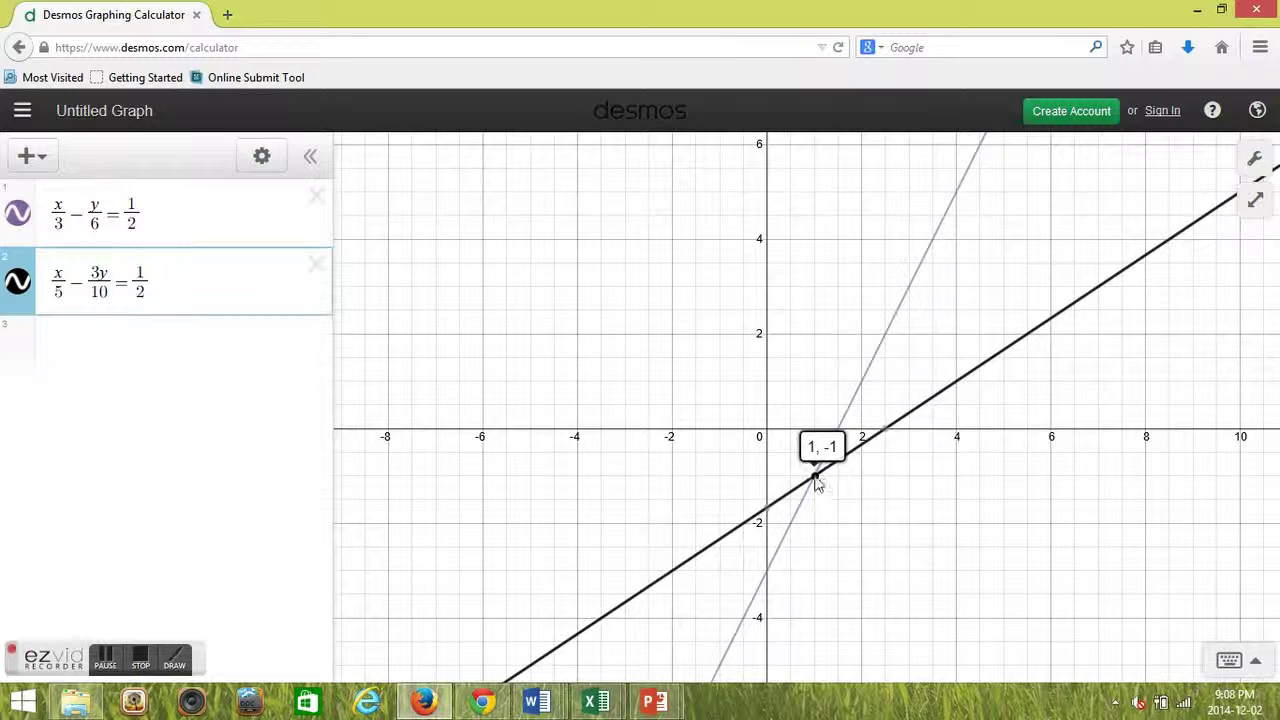